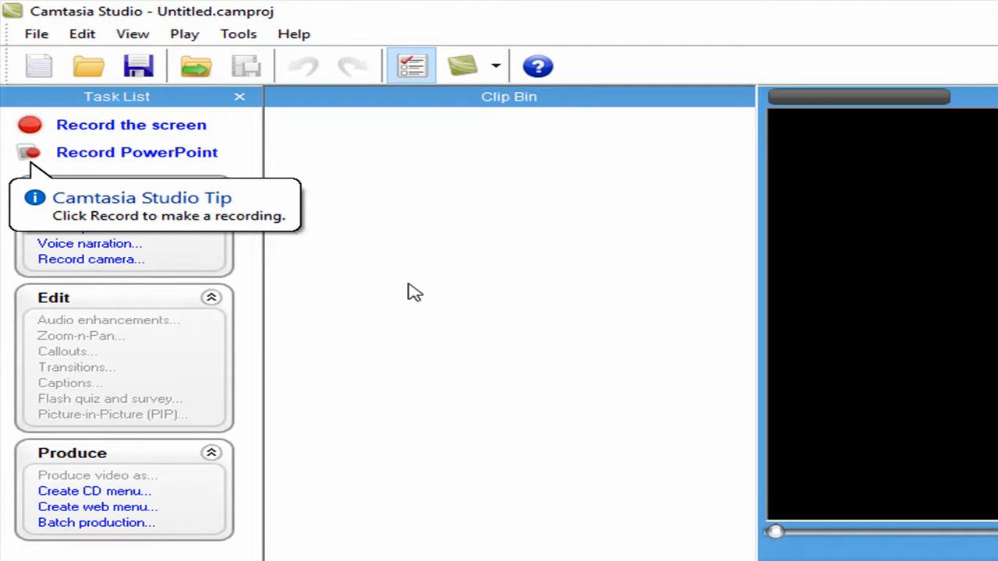
Import the recode.camrec recording from the Desktop's New folder into the clip bin
{"action": "left_click", "coordinate": [40, 34]}
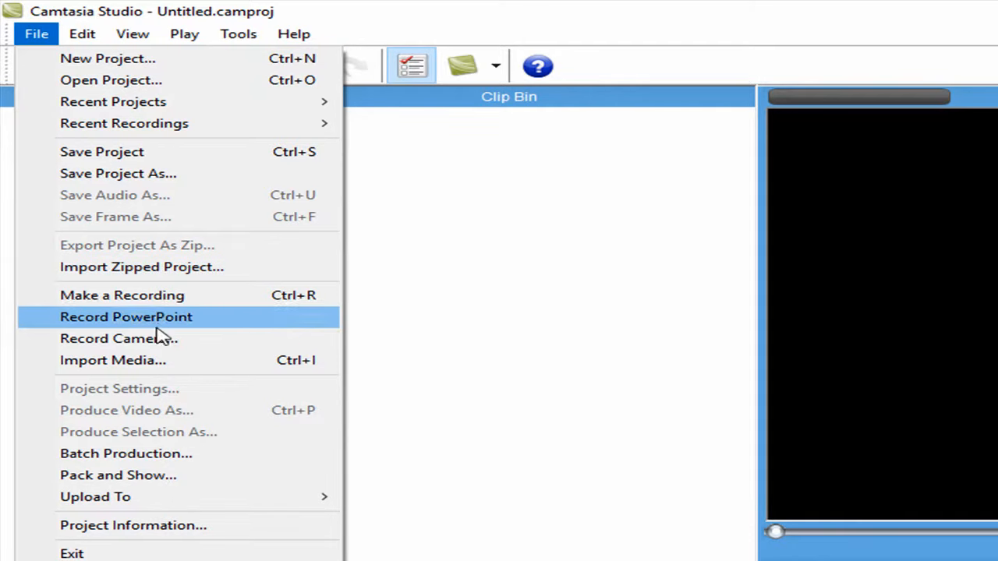
{"action": "left_click", "coordinate": [156, 361]}
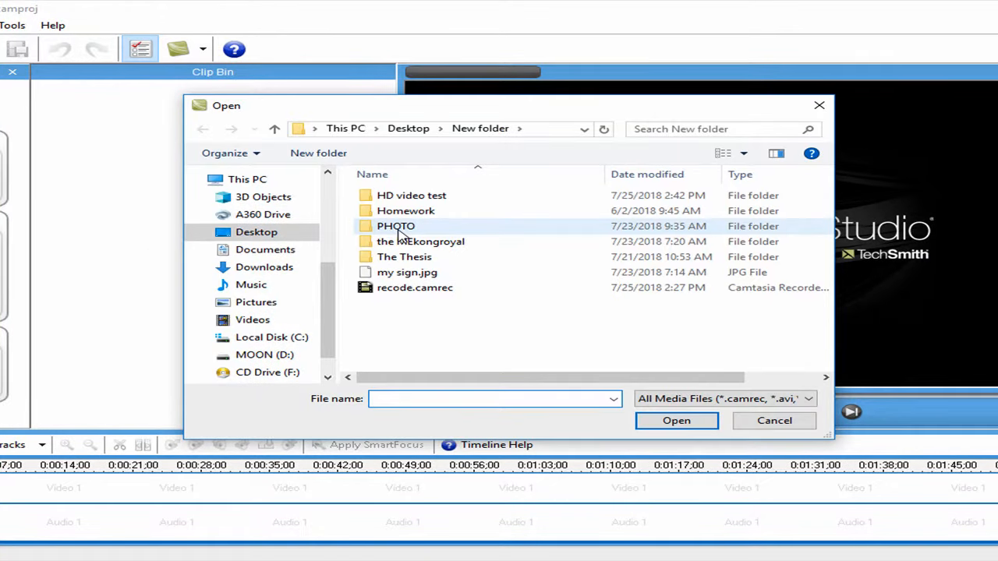
{"action": "left_click", "coordinate": [414, 288]}
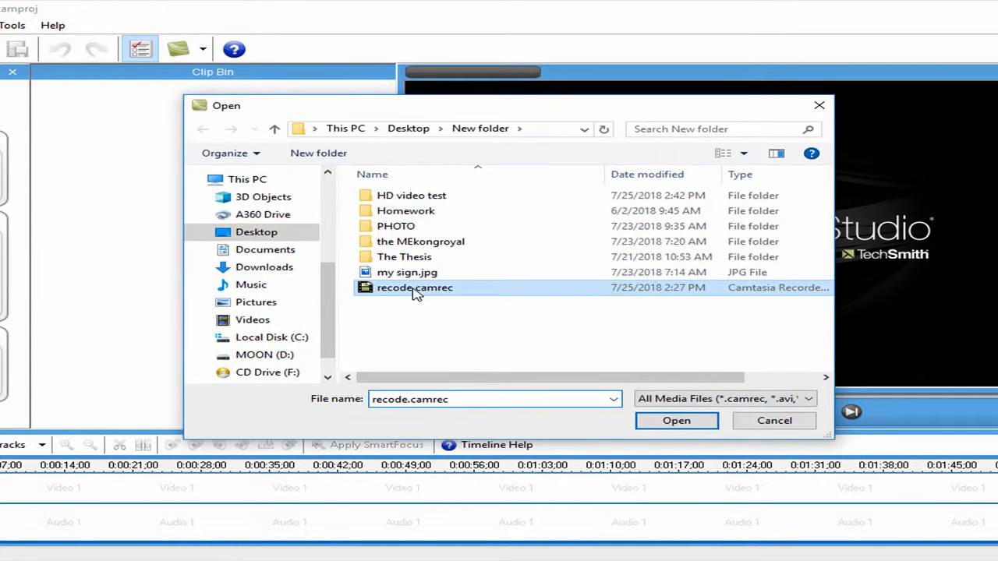
{"action": "double_click", "coordinate": [413, 289]}
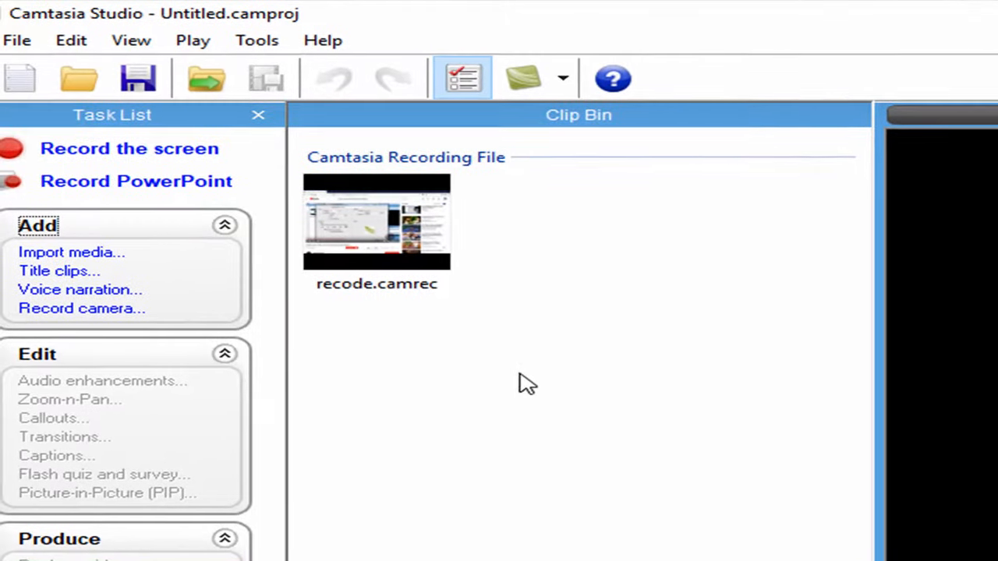
Add the recode.camrec clip to the timeline and confirm the Web editing-dimensions preset in the project settings
{"action": "left_click", "coordinate": [395, 229]}
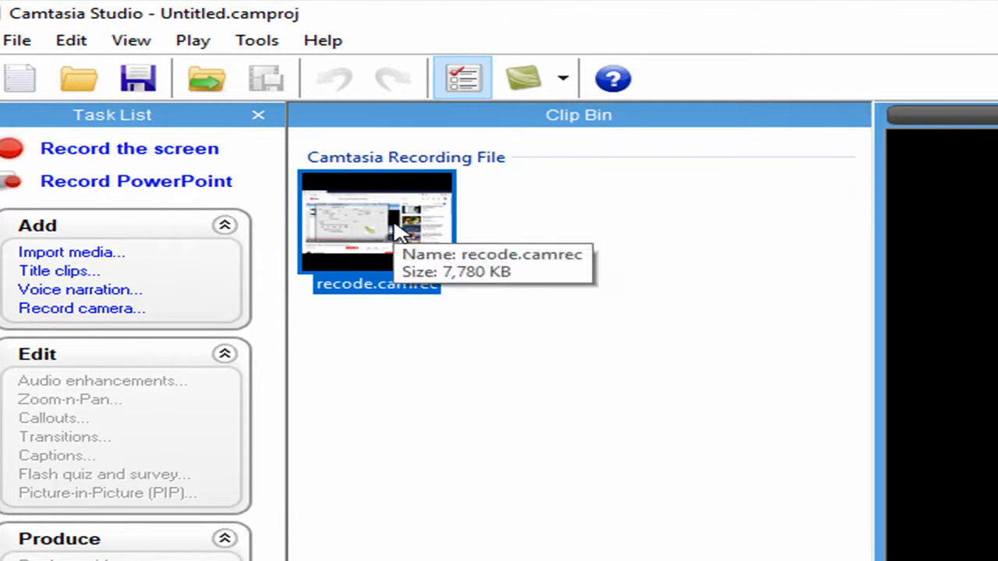
{"action": "right_click", "coordinate": [397, 229]}
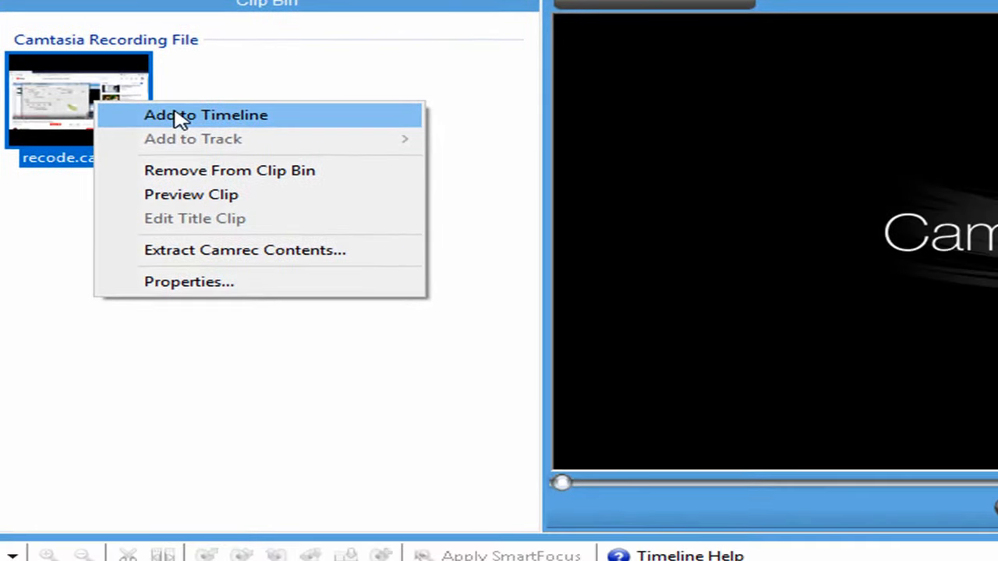
{"action": "left_click", "coordinate": [178, 117]}
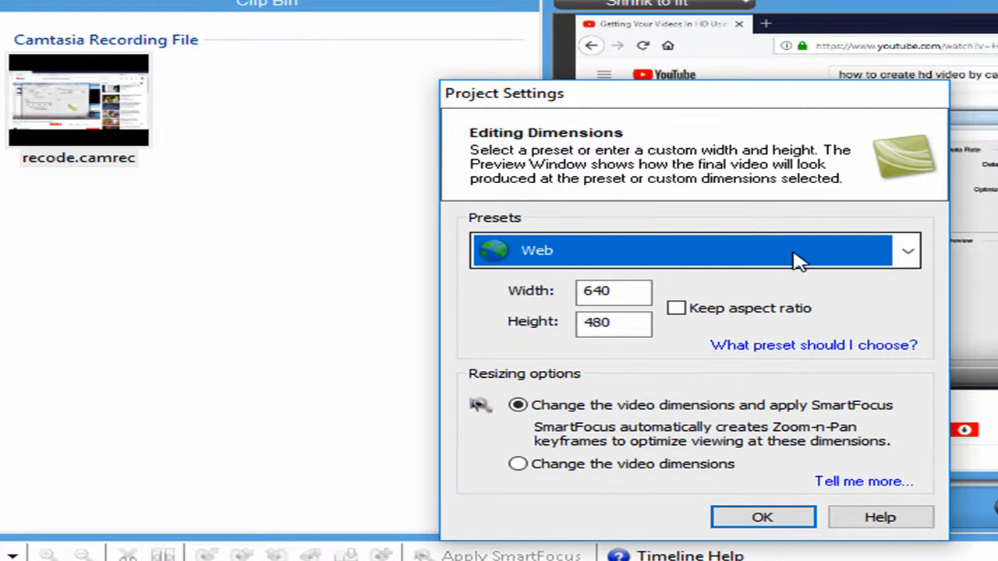
{"action": "left_click", "coordinate": [900, 256]}
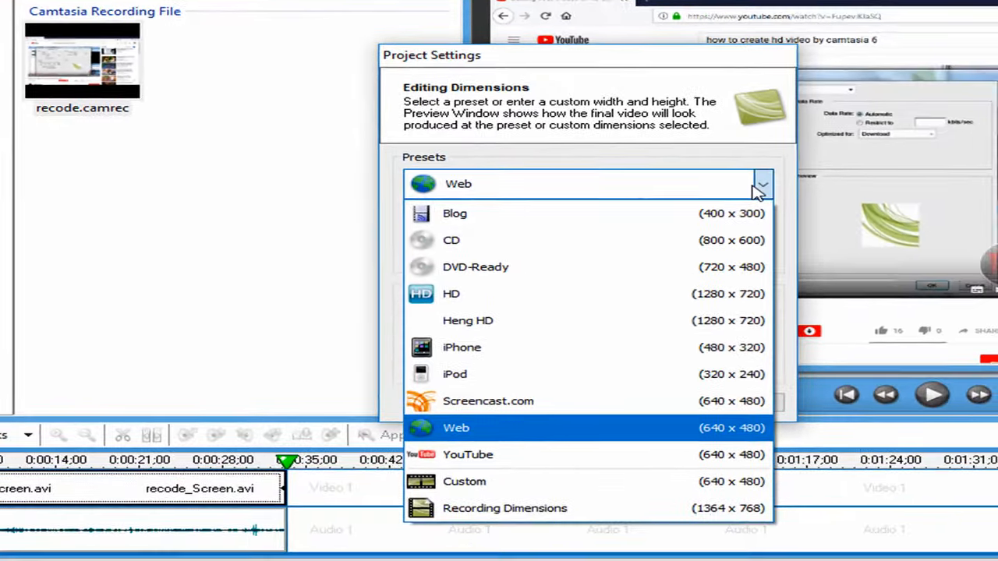
{"action": "left_click", "coordinate": [558, 433]}
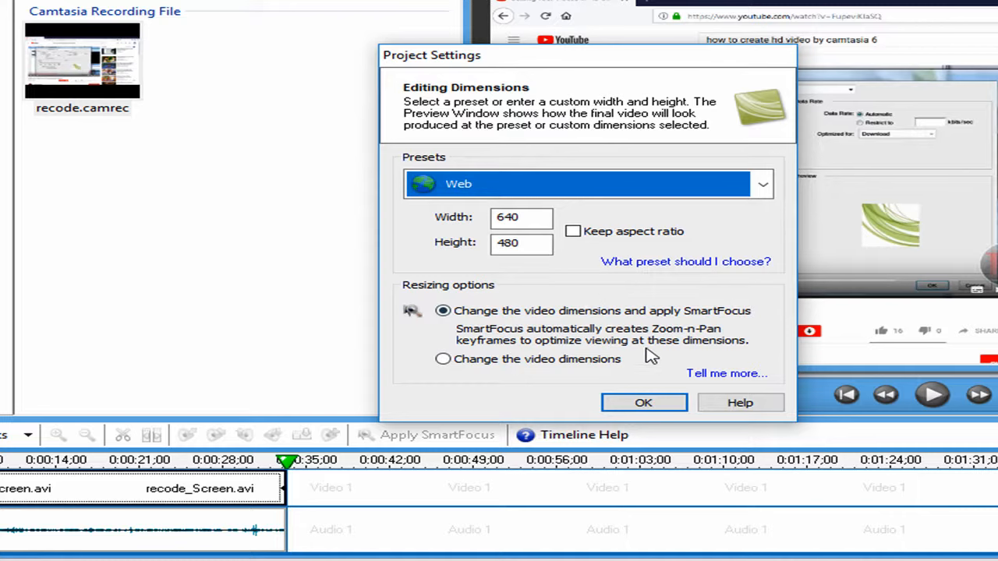
{"action": "left_click", "coordinate": [643, 402]}
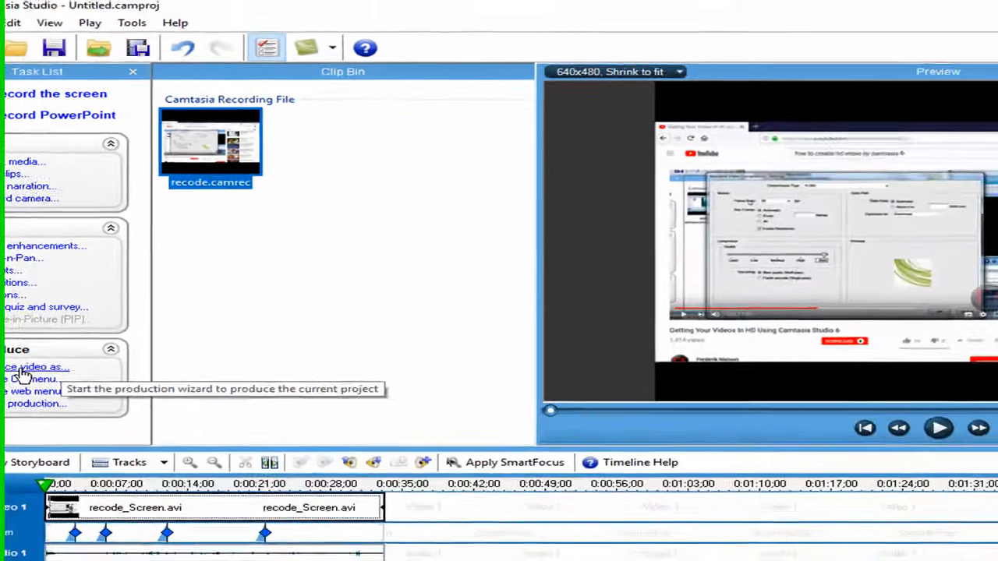
Start producing the video and open the Heng HD production preset for editing
{"action": "left_click", "coordinate": [22, 369]}
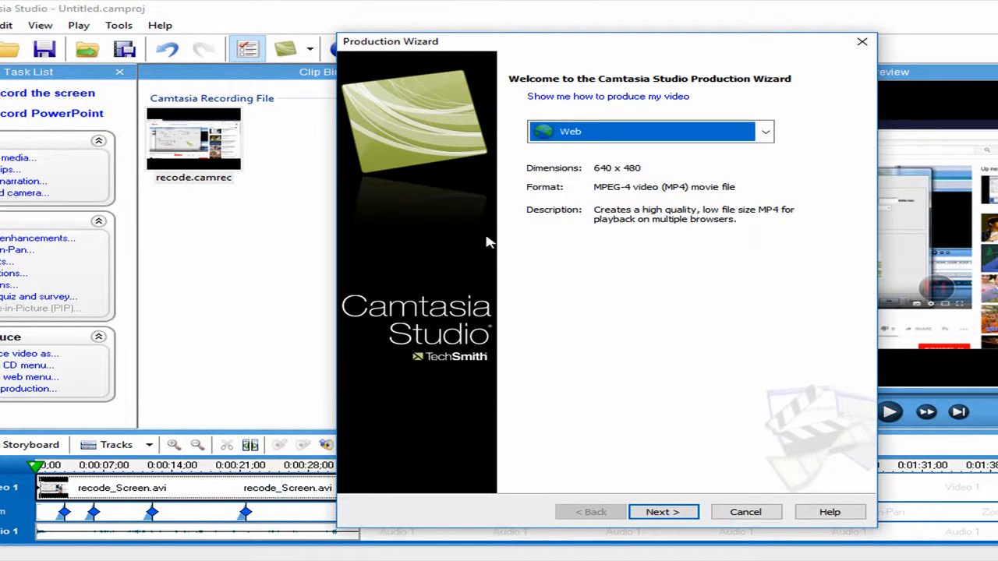
{"action": "left_click", "coordinate": [765, 132]}
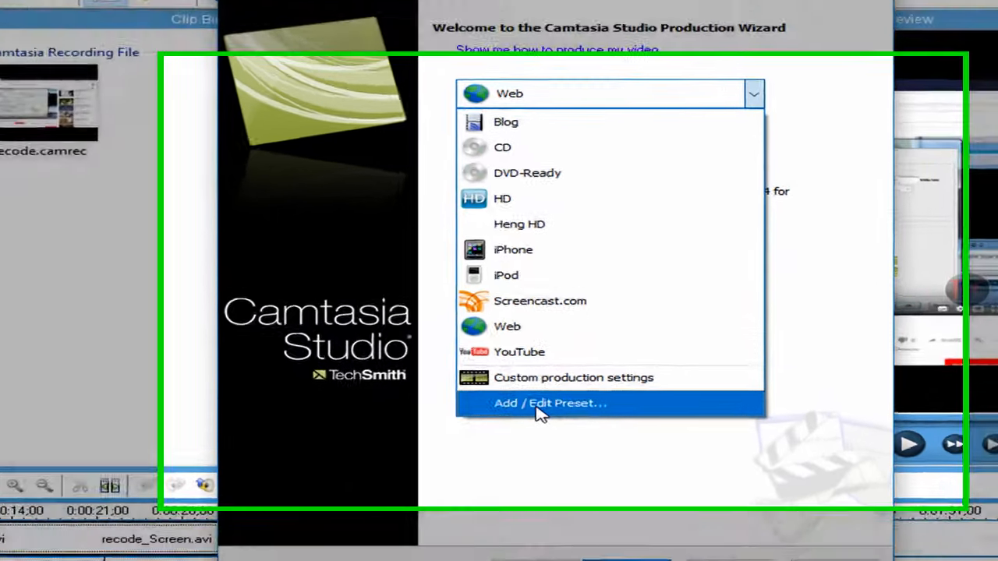
{"action": "left_click", "coordinate": [592, 381]}
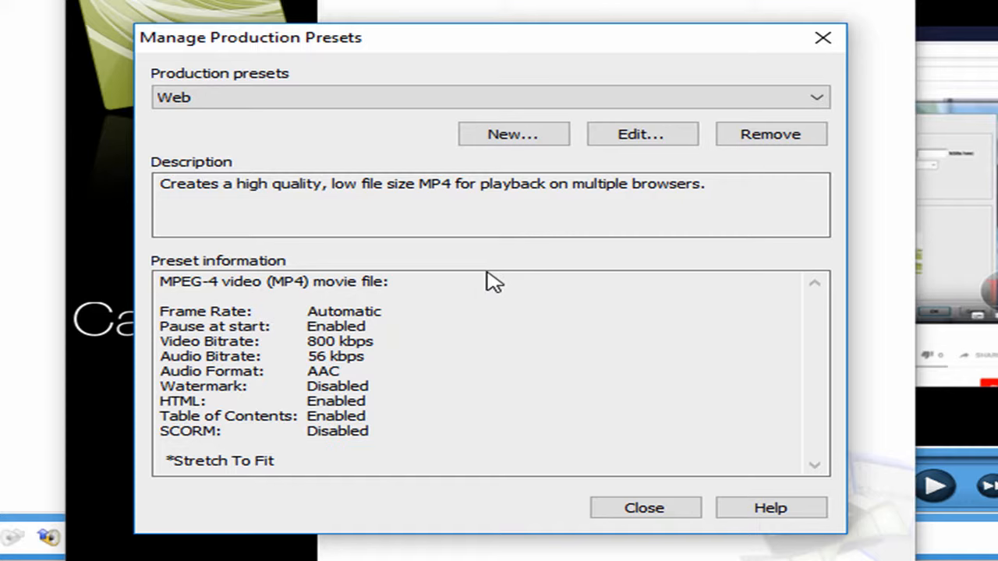
{"action": "left_click", "coordinate": [787, 101]}
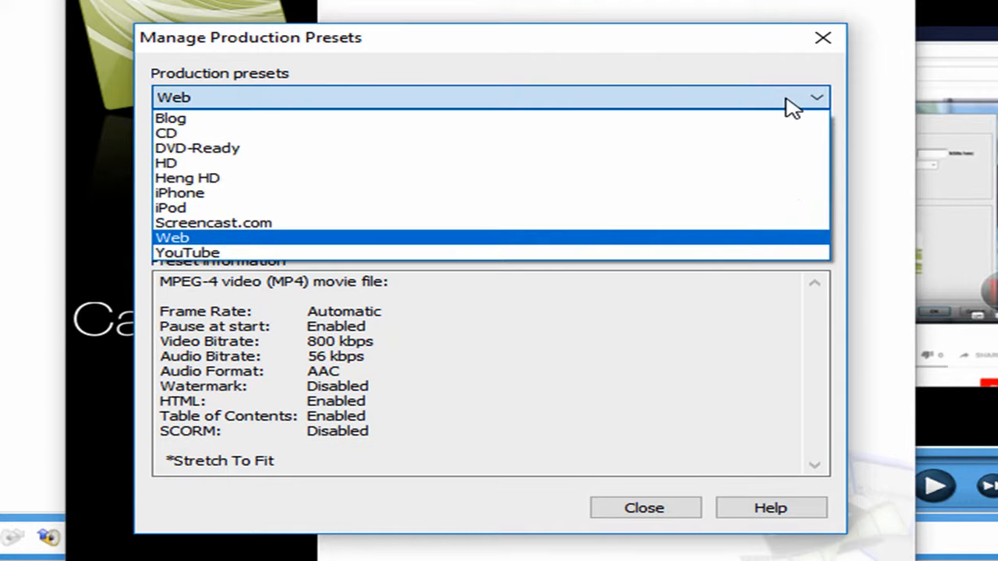
{"action": "left_click", "coordinate": [341, 179]}
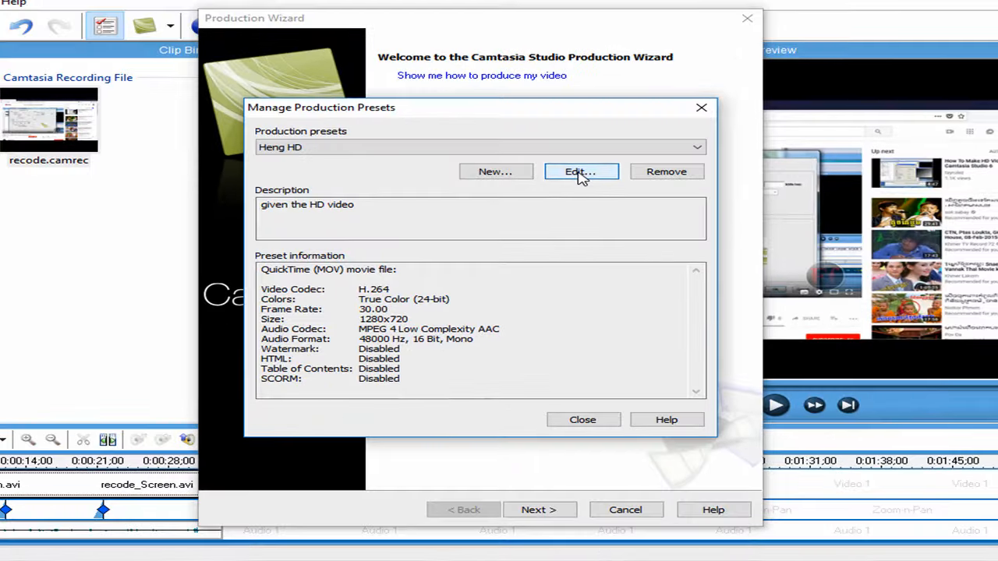
{"action": "left_click", "coordinate": [641, 137]}
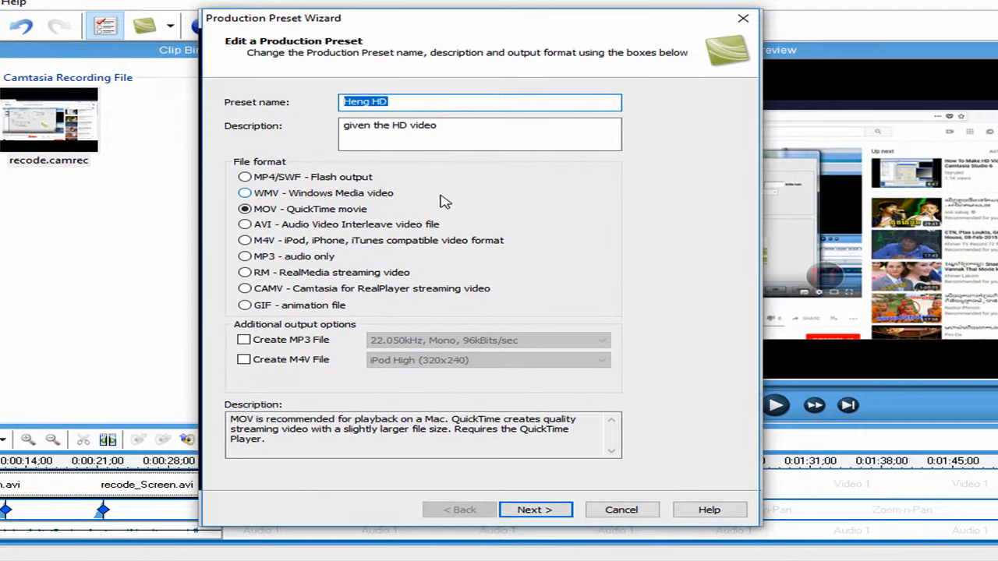
Select the preset name and continue with the MOV – QuickTime movie file format
{"action": "left_click", "coordinate": [402, 99]}
{"action": "left_click_drag", "start_coordinate": [392, 99], "coordinate": [327, 105]}
{"action": "left_click", "coordinate": [393, 95]}
{"action": "type", "text": "y"}
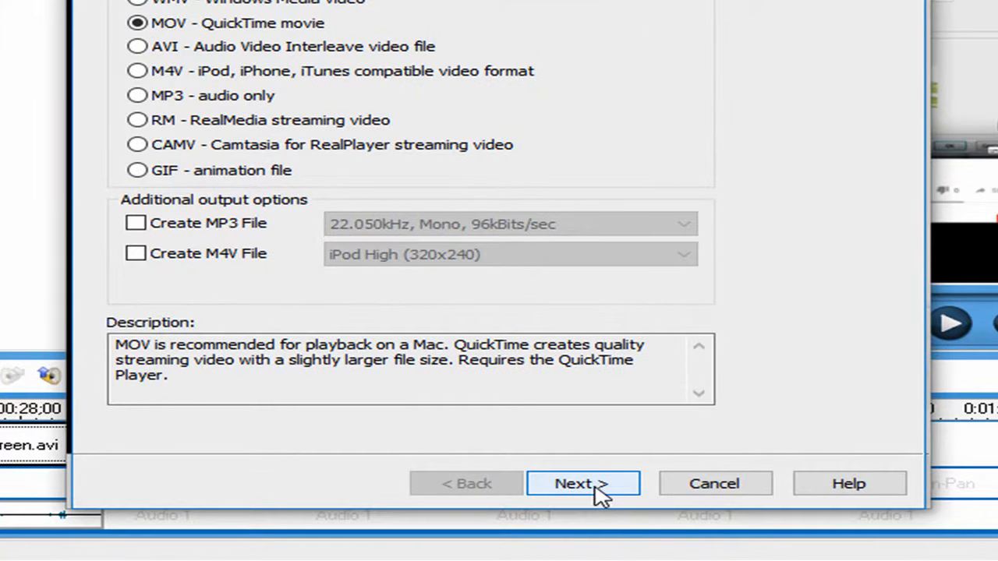
{"action": "left_click", "coordinate": [595, 486]}
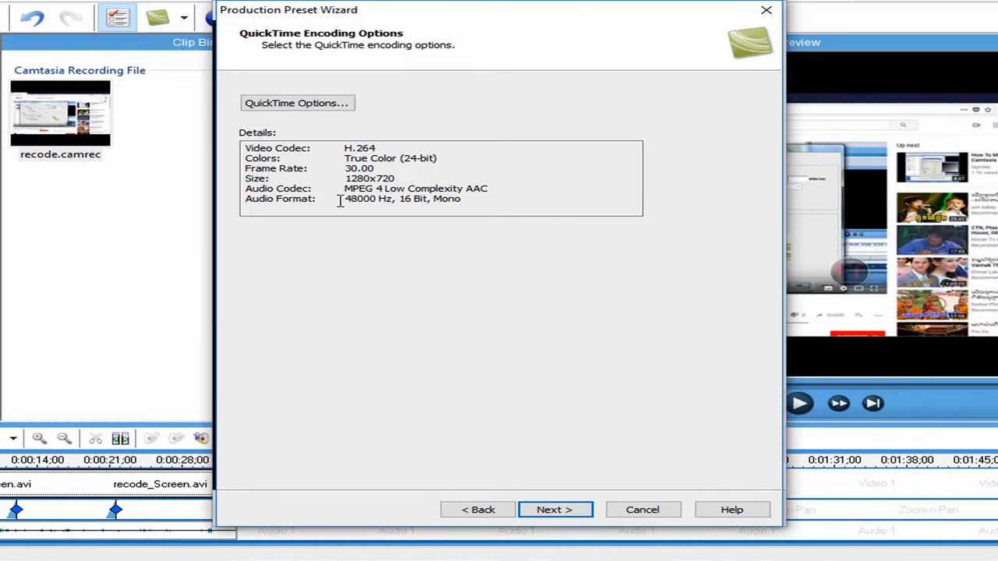
Open the QuickTime video compression settings and choose H.264 as the compression type
{"action": "left_click", "coordinate": [295, 103]}
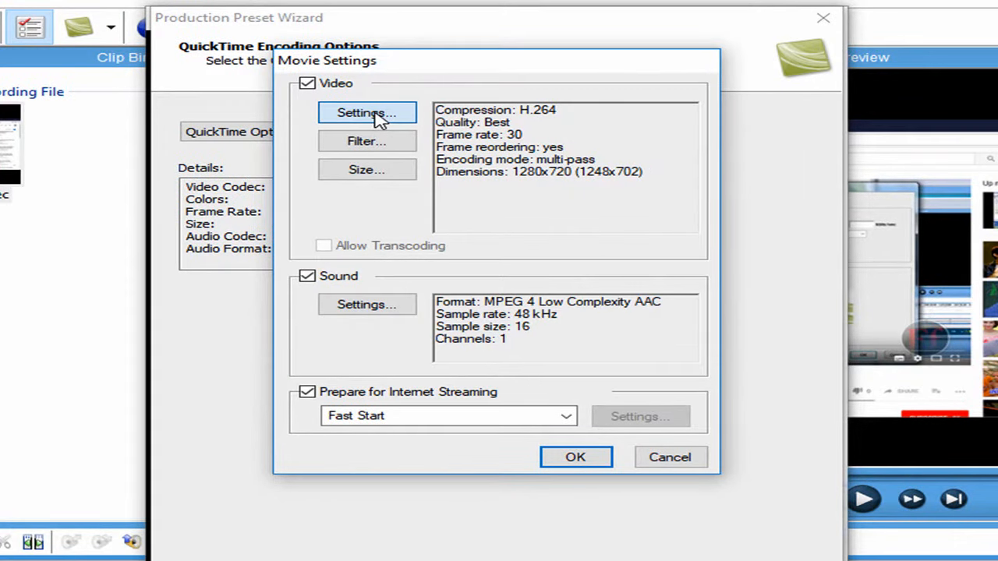
{"action": "left_click", "coordinate": [378, 117]}
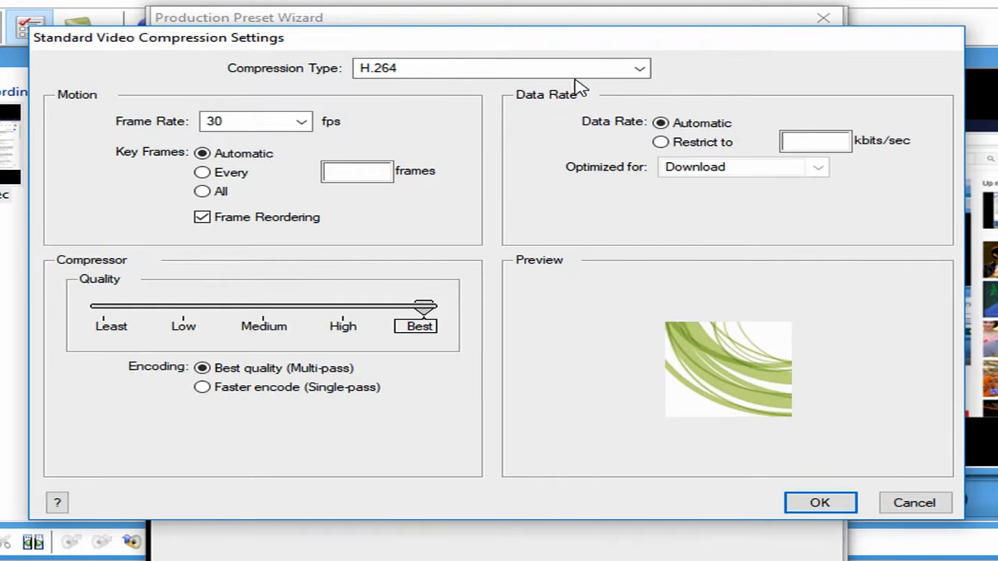
{"action": "left_click", "coordinate": [639, 70]}
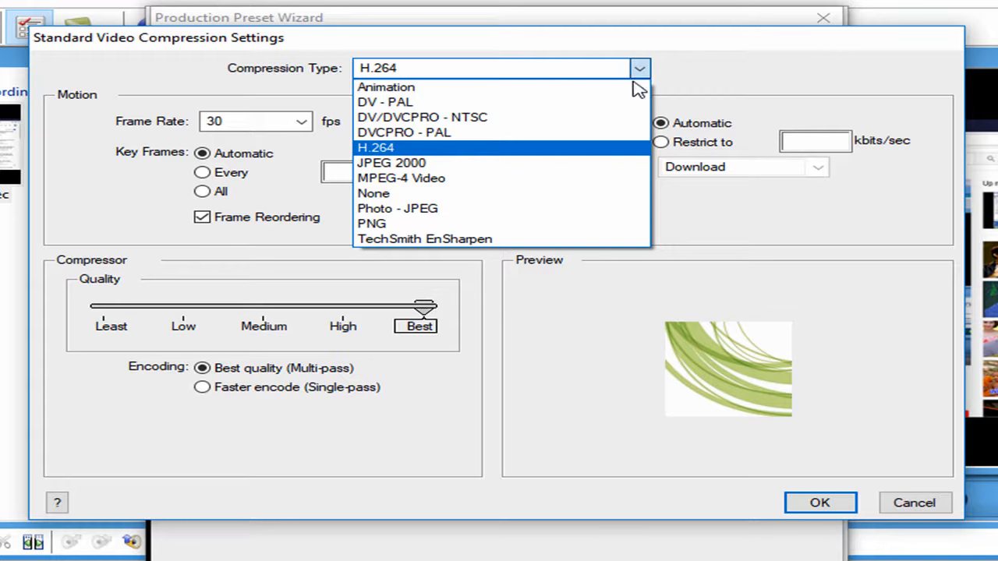
{"action": "left_click", "coordinate": [474, 155]}
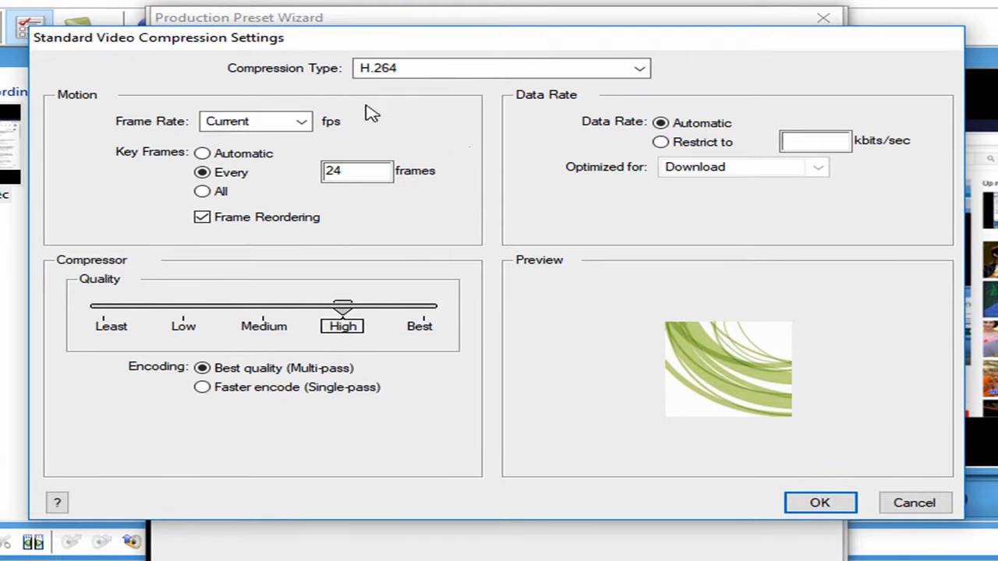
Set the frame rate to 30 fps and the key frames to Automatic
{"action": "left_click", "coordinate": [302, 123]}
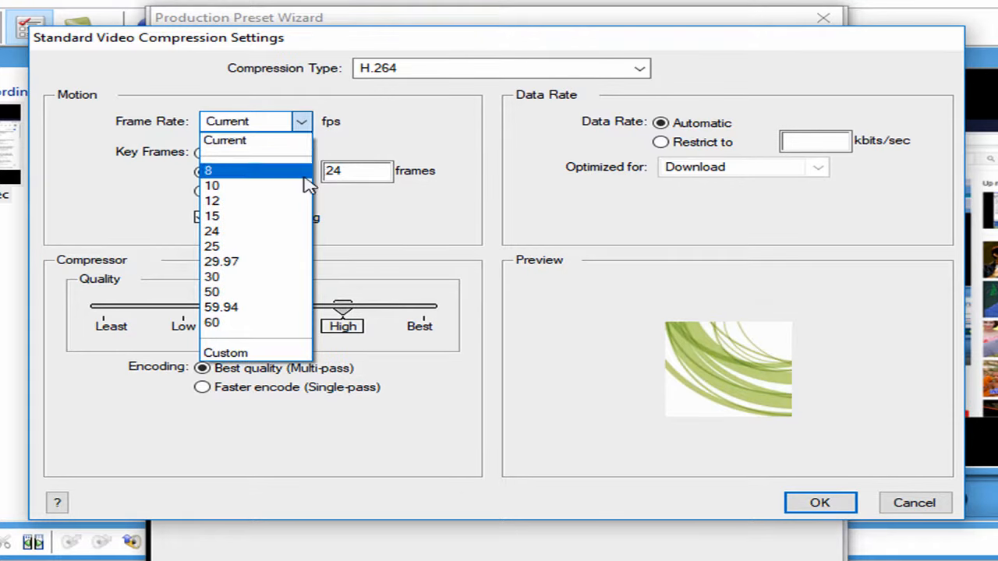
{"action": "left_click", "coordinate": [238, 282]}
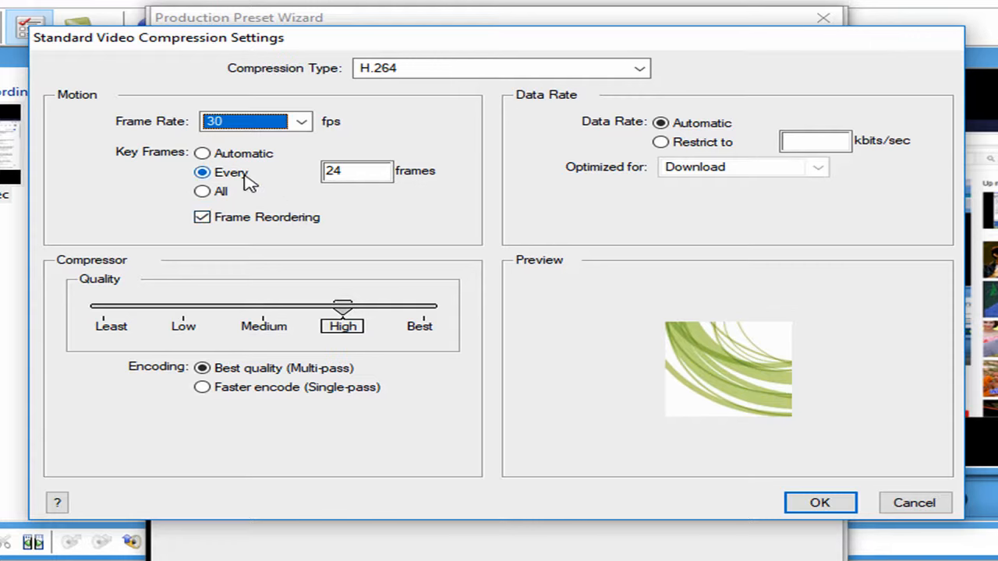
{"action": "left_click", "coordinate": [202, 154]}
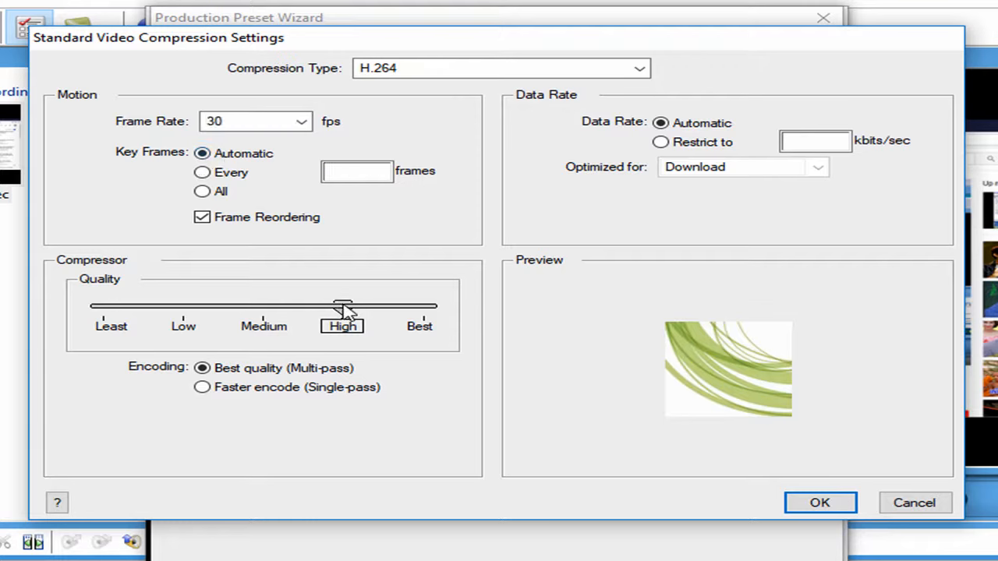
Set the compressor quality slider to Best and confirm the video compression settings
{"action": "left_click_drag", "start_coordinate": [346, 310], "coordinate": [99, 310]}
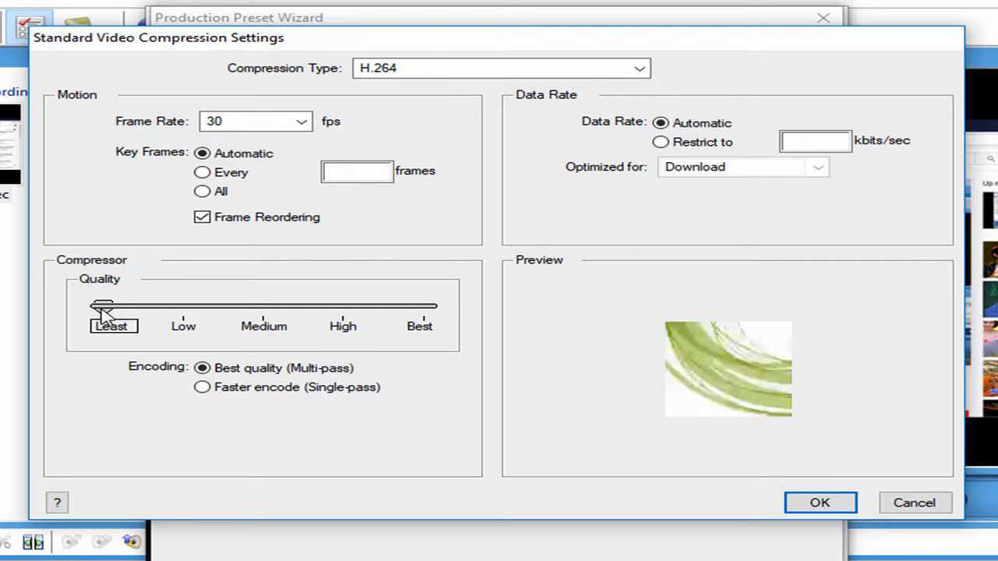
{"action": "left_click_drag", "start_coordinate": [103, 310], "coordinate": [429, 308]}
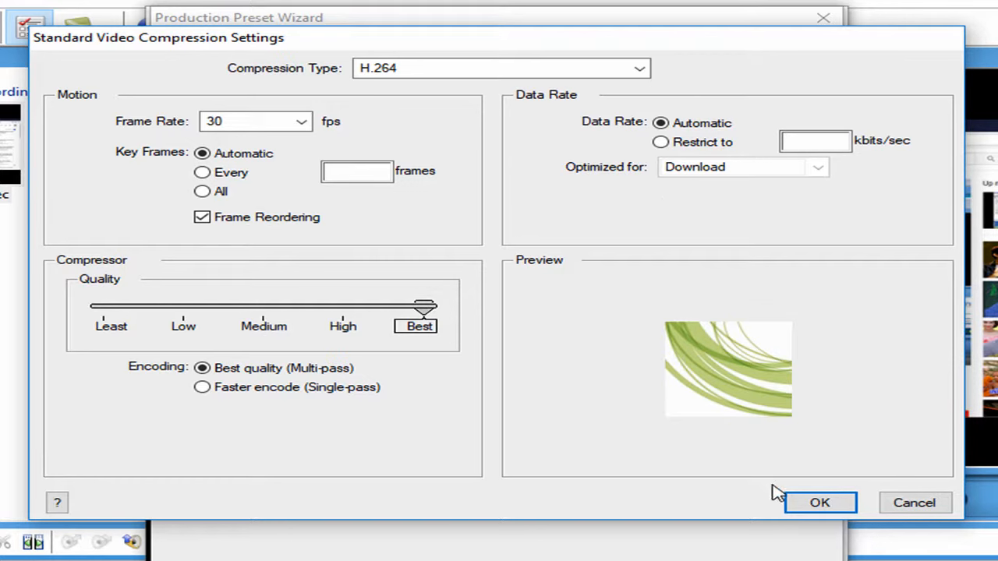
{"action": "left_click", "coordinate": [814, 504]}
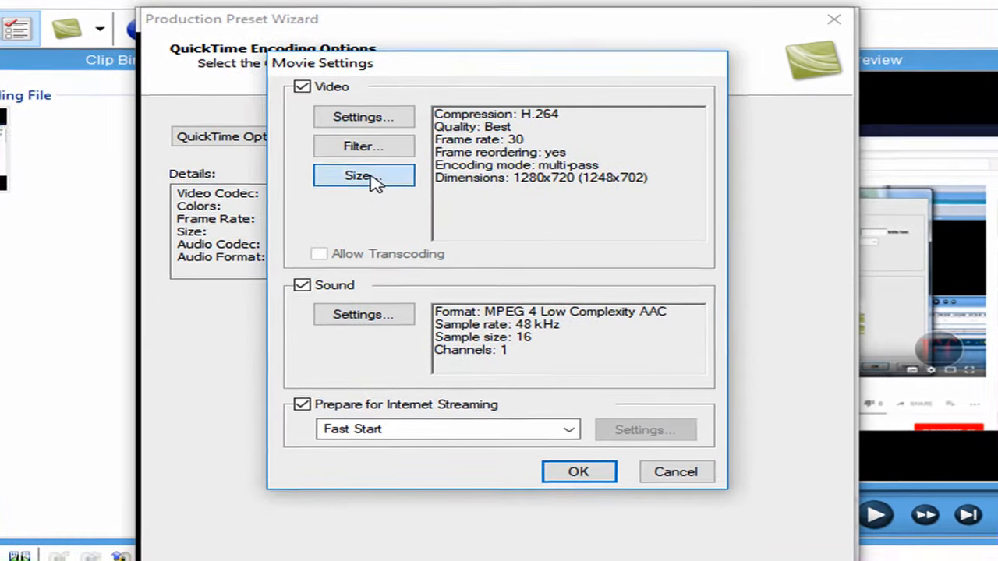
Set the export size dimensions to HD 1280 x 720 16:9
{"action": "left_click", "coordinate": [379, 173]}
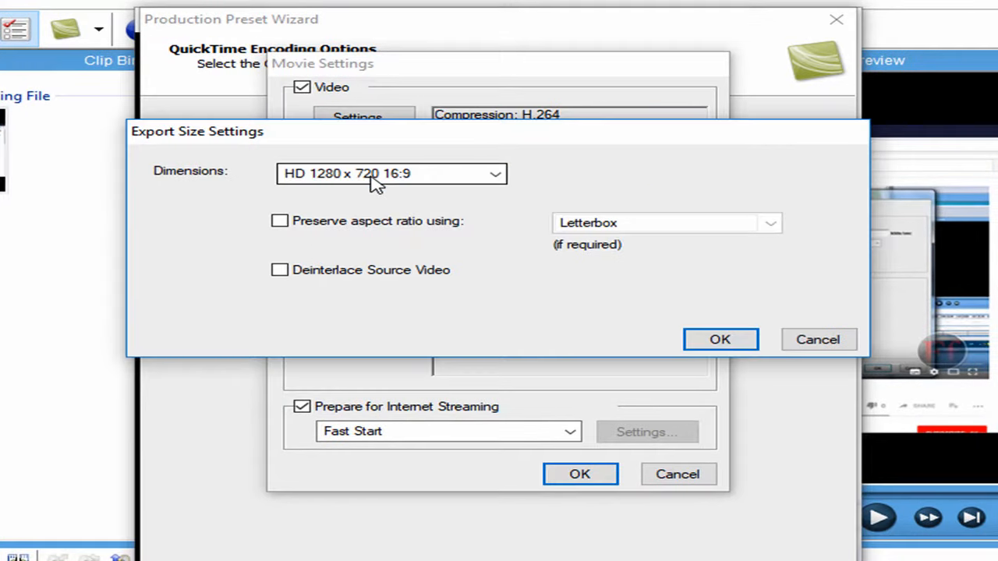
{"action": "left_click", "coordinate": [496, 175]}
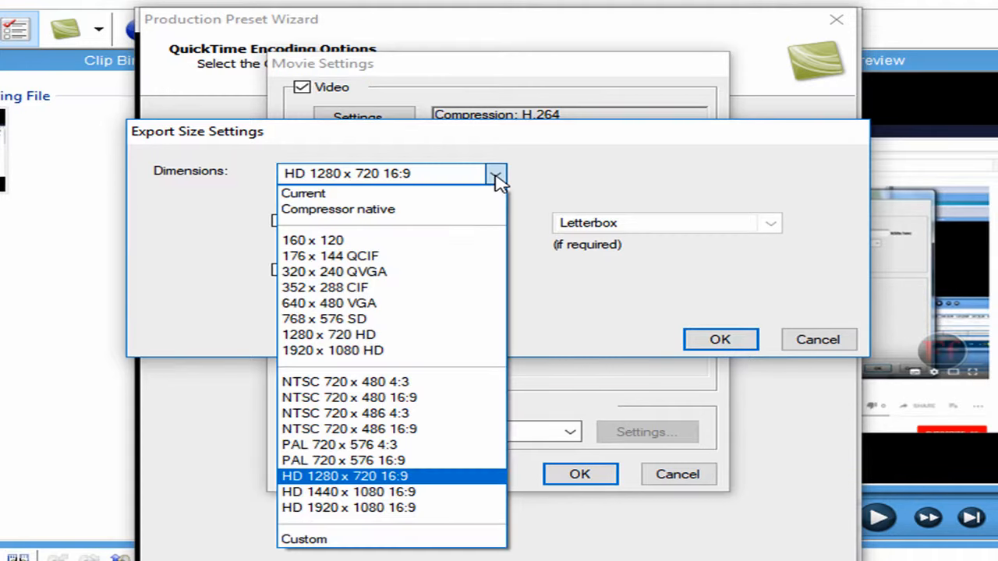
{"action": "left_click", "coordinate": [406, 477]}
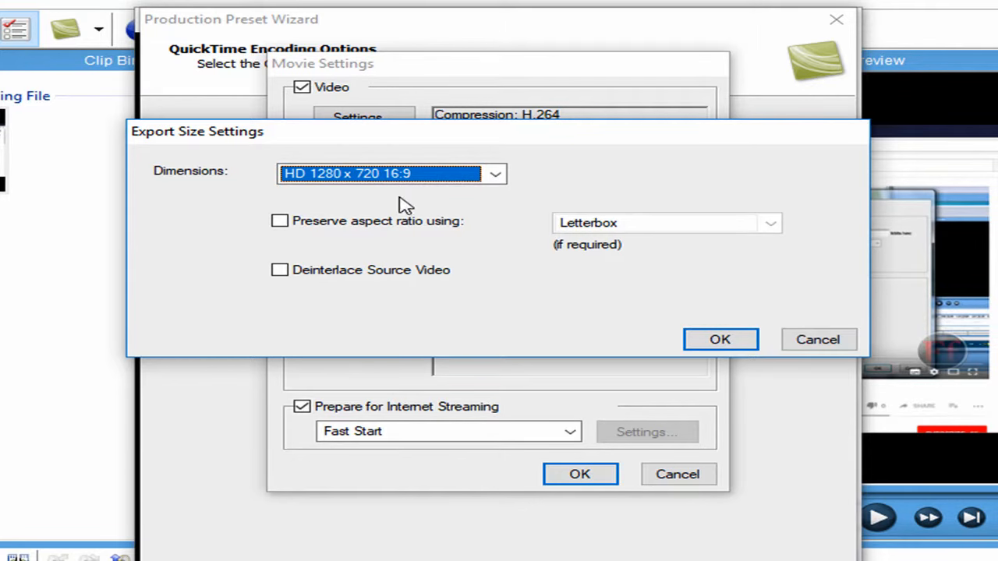
{"action": "left_click", "coordinate": [719, 342]}
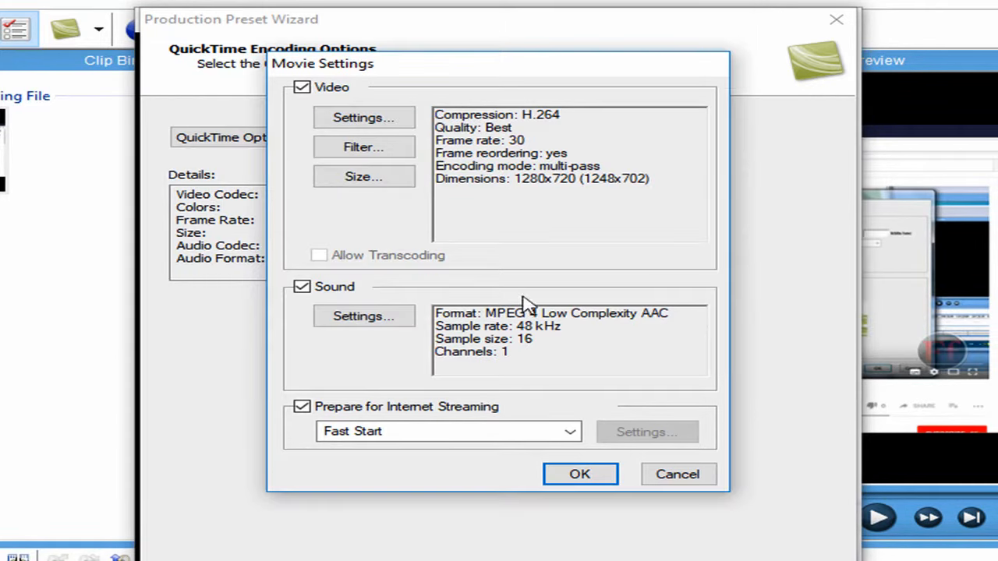
Set the sound to MPEG 4 Low Complexity AAC at 48.000 kHz, mono, then confirm the movie settings and continue
{"action": "left_click", "coordinate": [377, 320]}
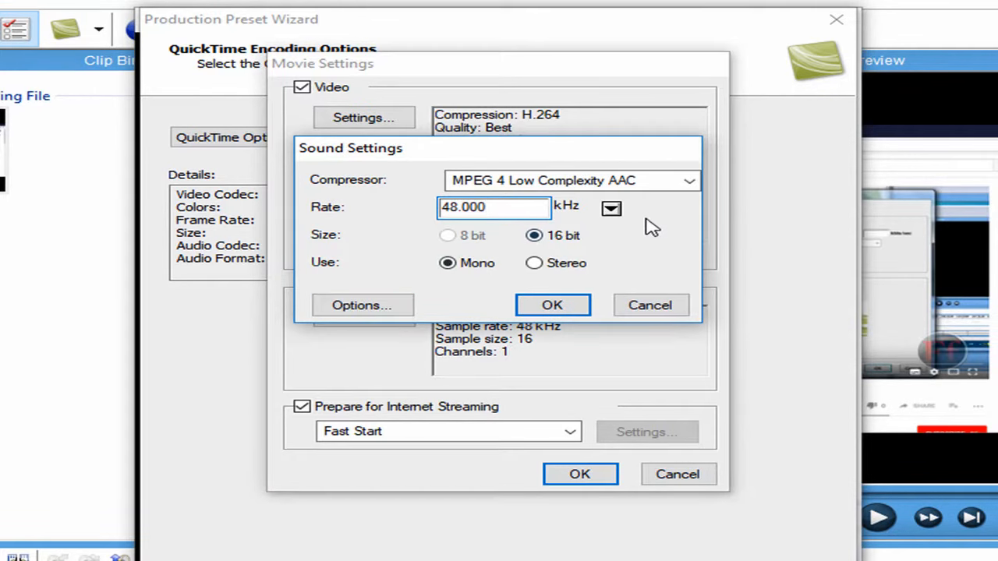
{"action": "left_click", "coordinate": [689, 181]}
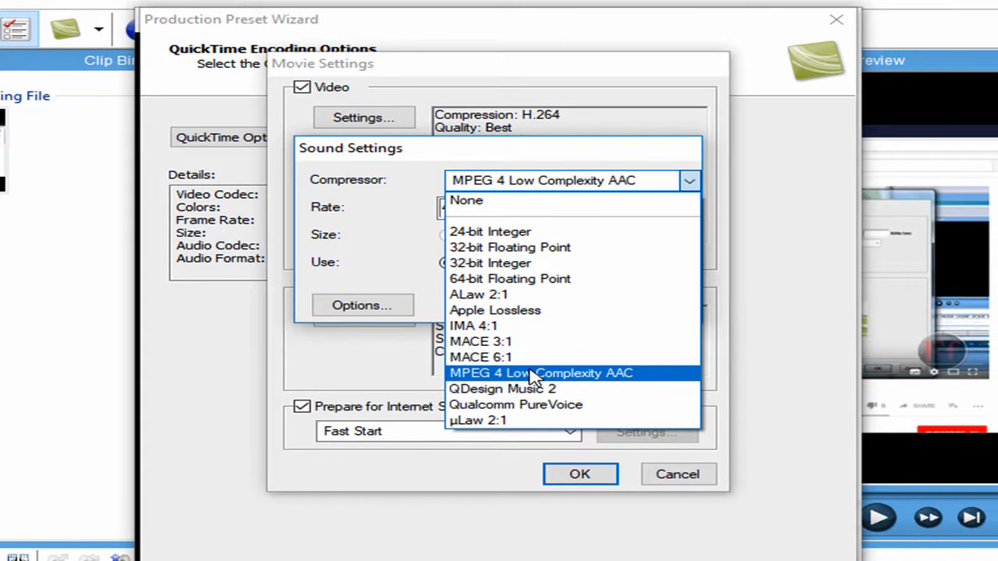
{"action": "left_click", "coordinate": [505, 375]}
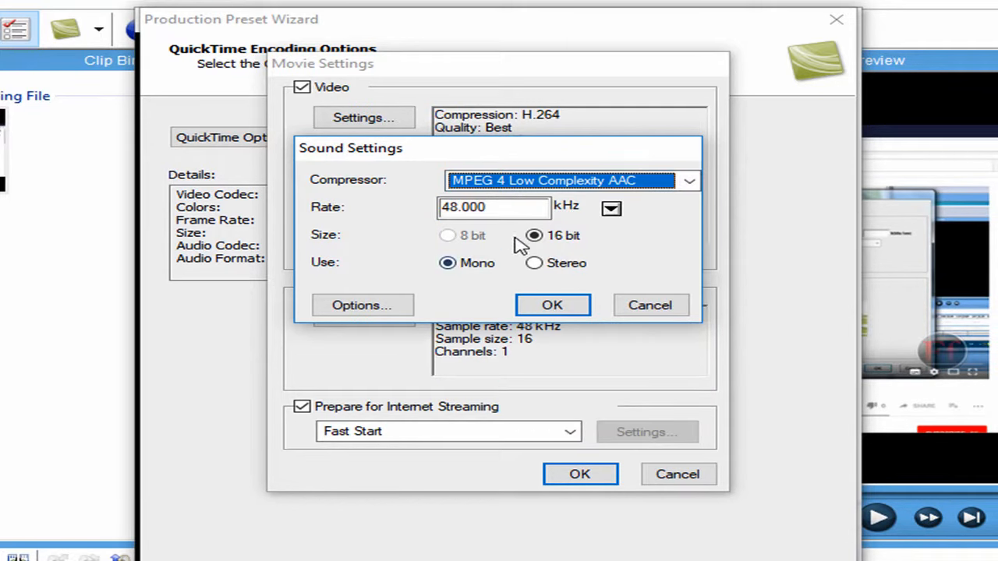
{"action": "left_click", "coordinate": [611, 210]}
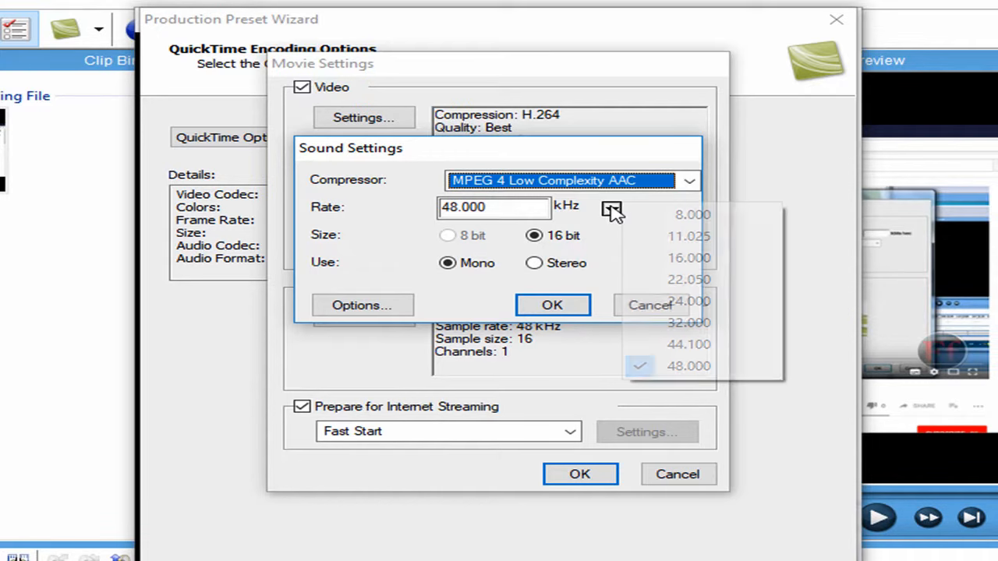
{"action": "left_click", "coordinate": [637, 366]}
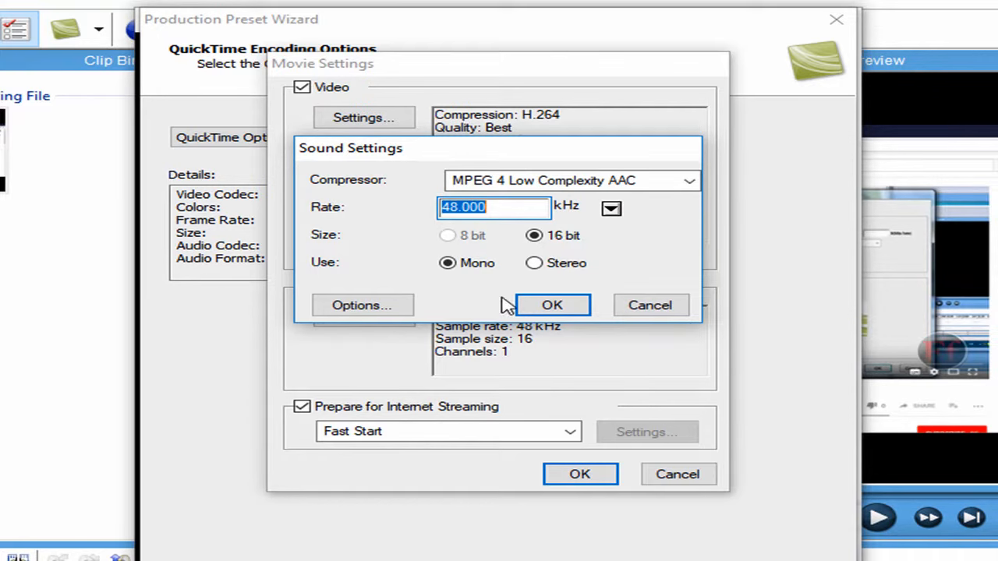
{"action": "left_click", "coordinate": [534, 265]}
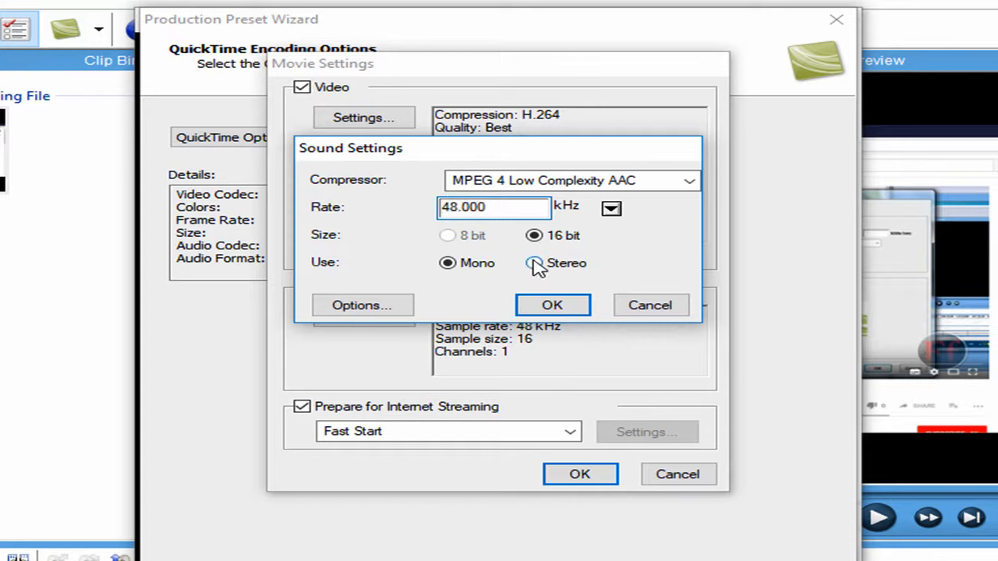
{"action": "left_click", "coordinate": [453, 264]}
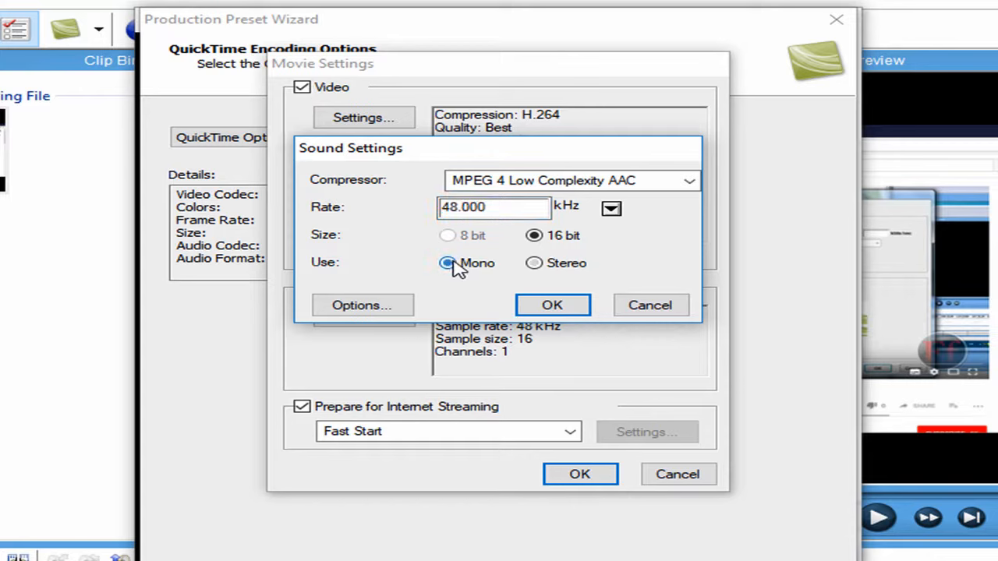
{"action": "left_click", "coordinate": [552, 311]}
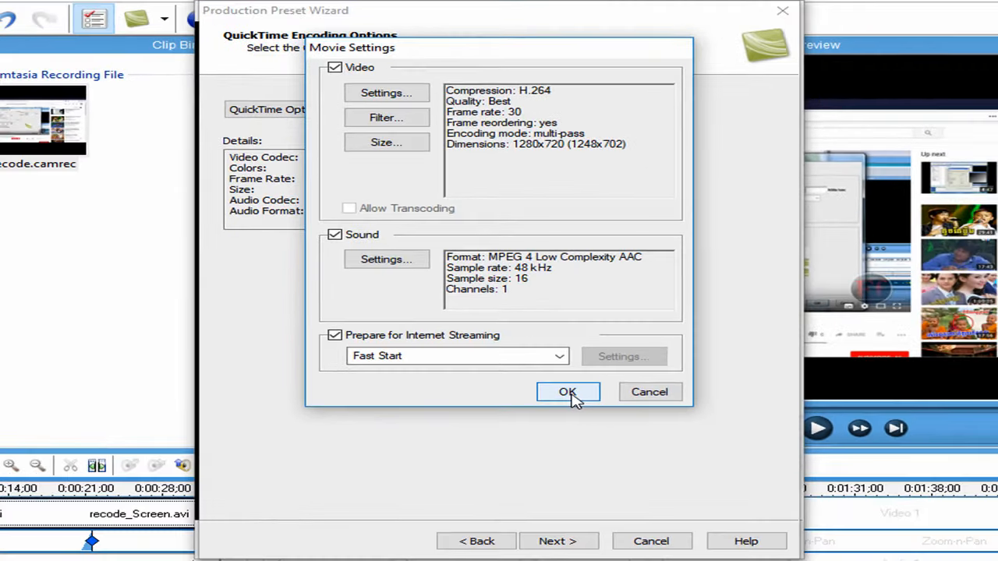
{"action": "left_click", "coordinate": [585, 477]}
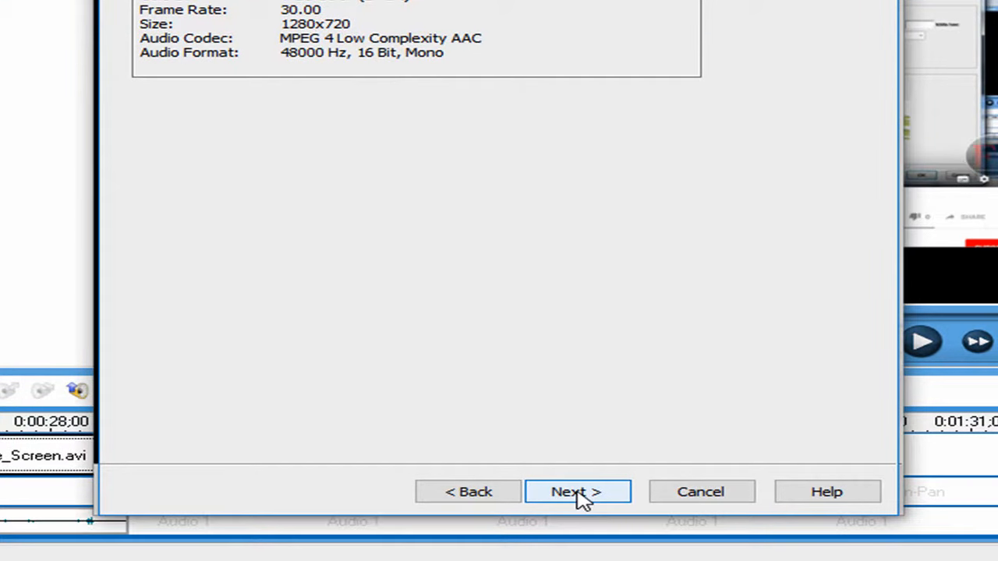
{"action": "left_click", "coordinate": [578, 494]}
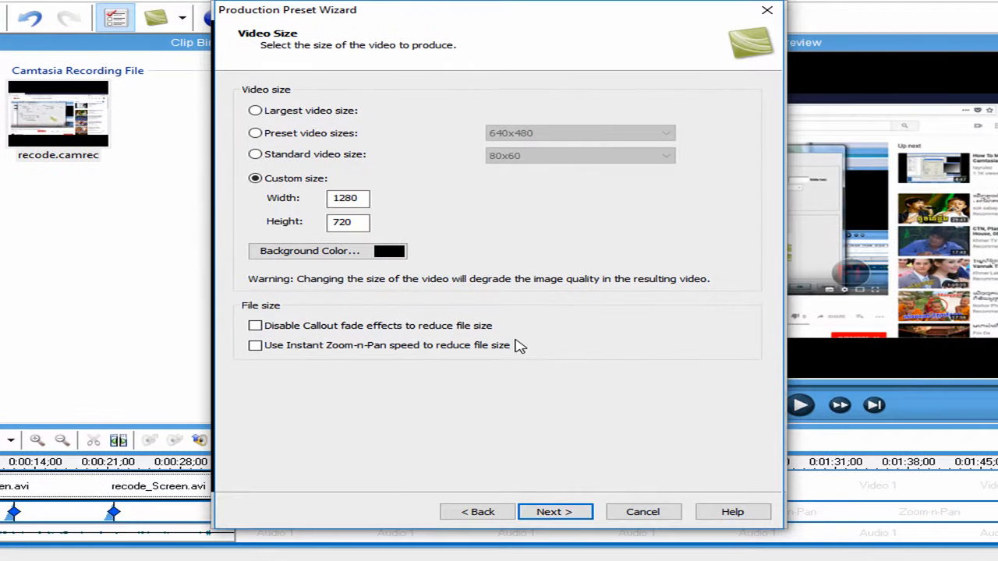
Set the custom video size to 1280 by 720 and finish the production preset wizard
{"action": "left_click", "coordinate": [362, 199]}
{"action": "left_click_drag", "start_coordinate": [362, 199], "coordinate": [312, 202]}
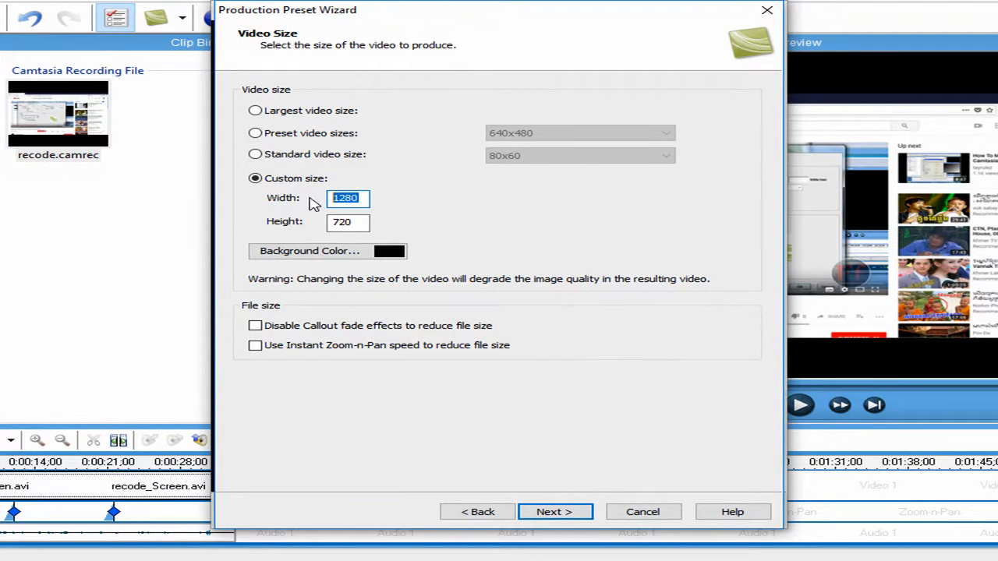
{"action": "type", "text": "12"}
{"action": "left_click", "coordinate": [355, 223]}
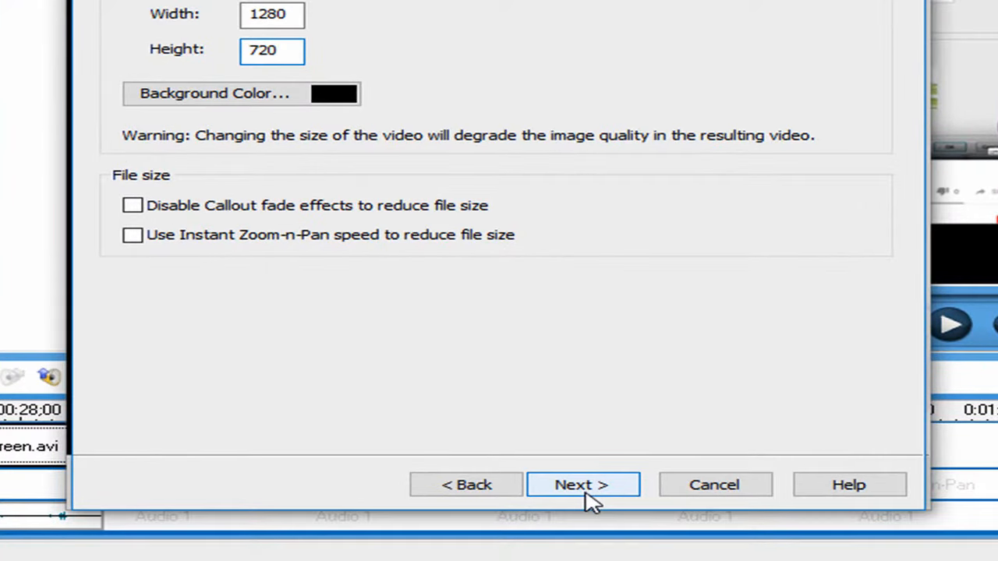
{"action": "left_click", "coordinate": [586, 497]}
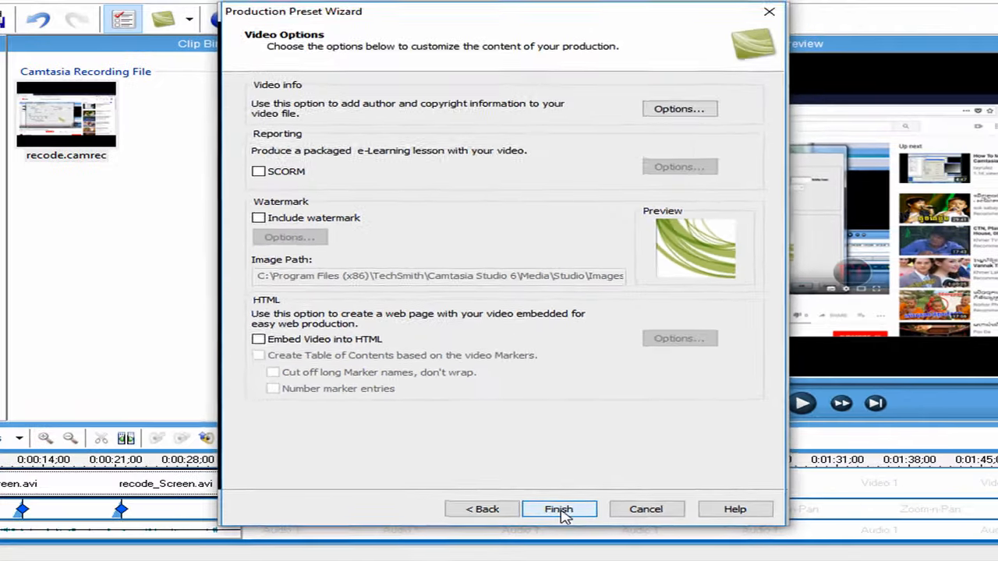
{"action": "left_click", "coordinate": [586, 489]}
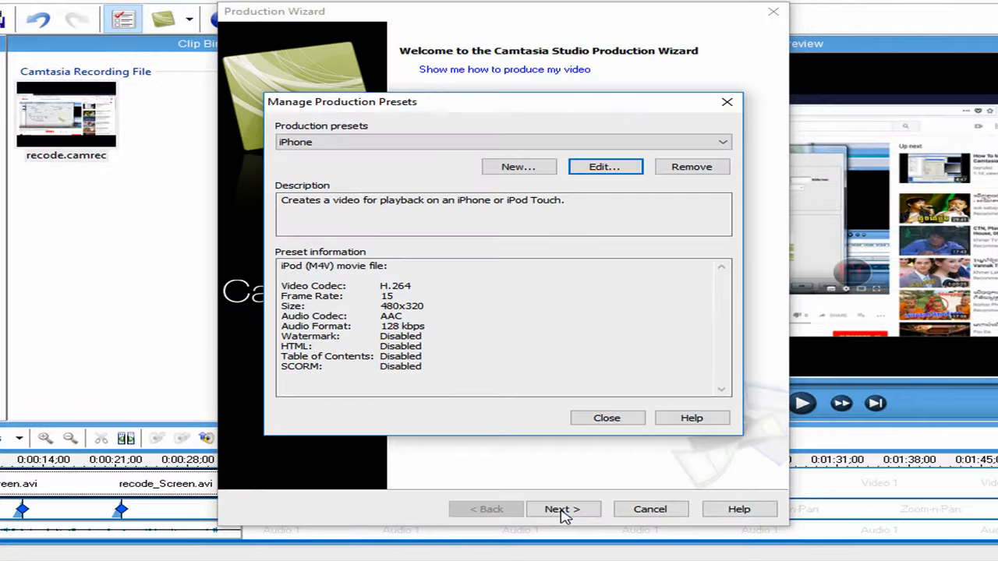
Close the preset manager and select the YouTube HD preset, accepting the preset change
{"action": "left_click", "coordinate": [607, 419]}
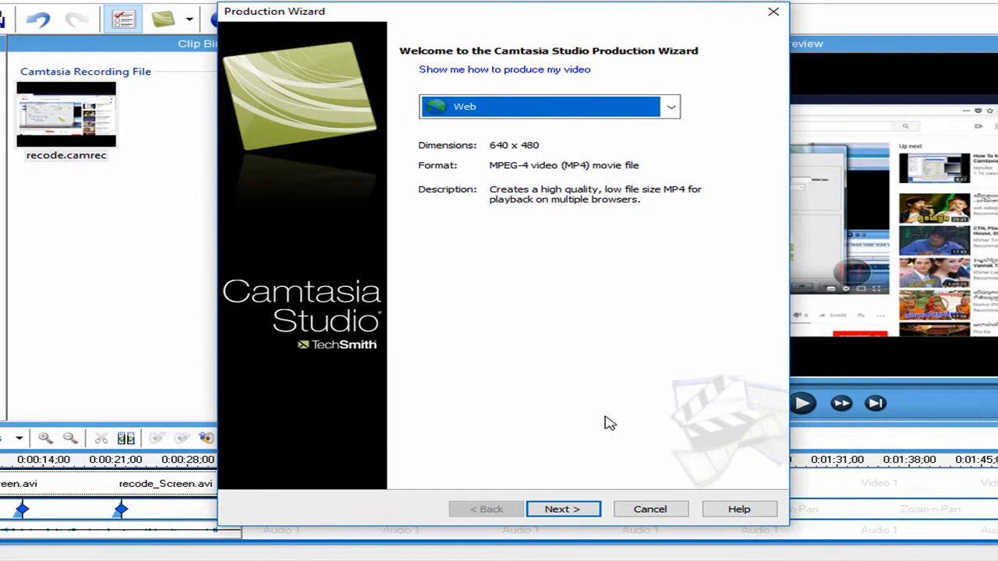
{"action": "left_click", "coordinate": [673, 109]}
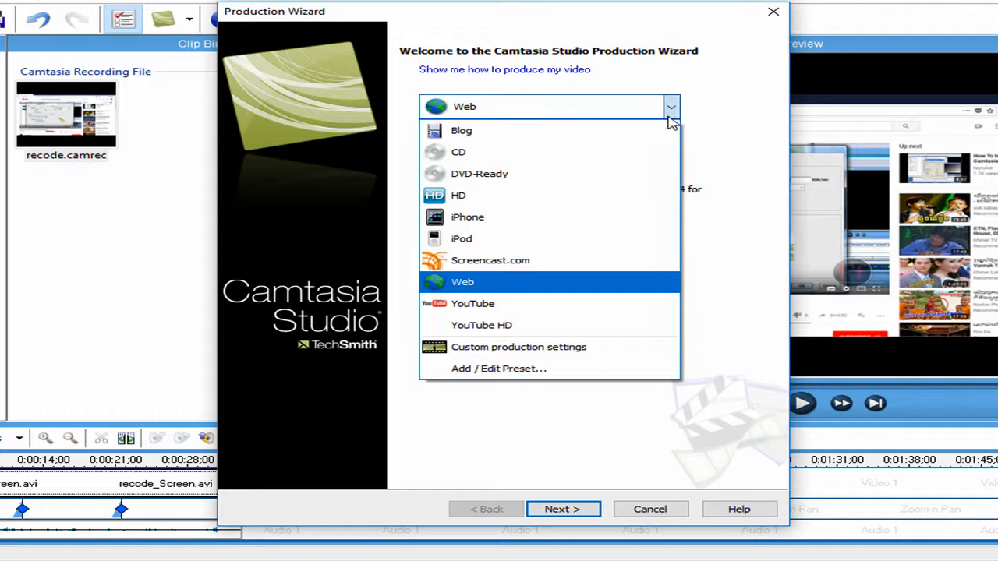
{"action": "left_click", "coordinate": [501, 331]}
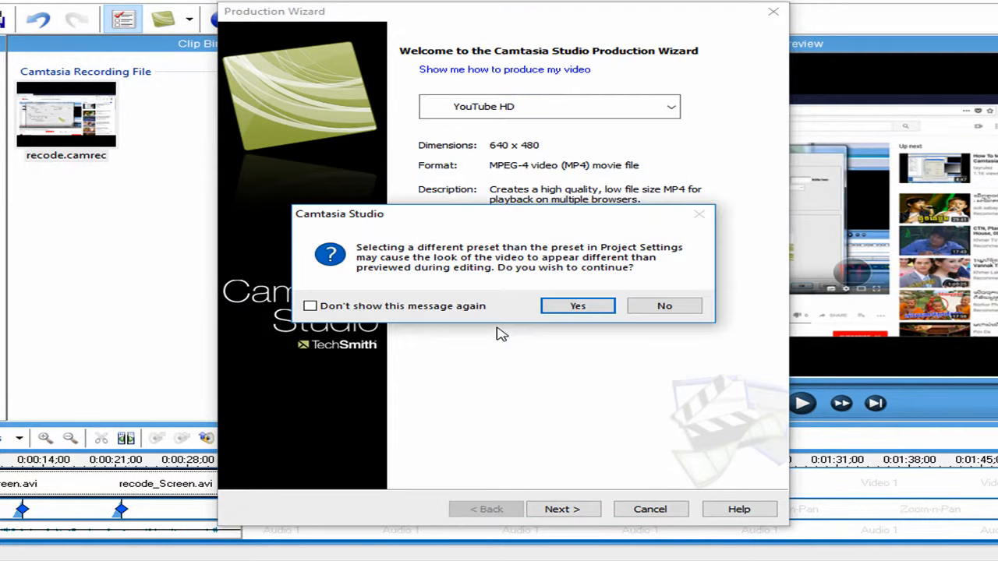
{"action": "left_click", "coordinate": [564, 309]}
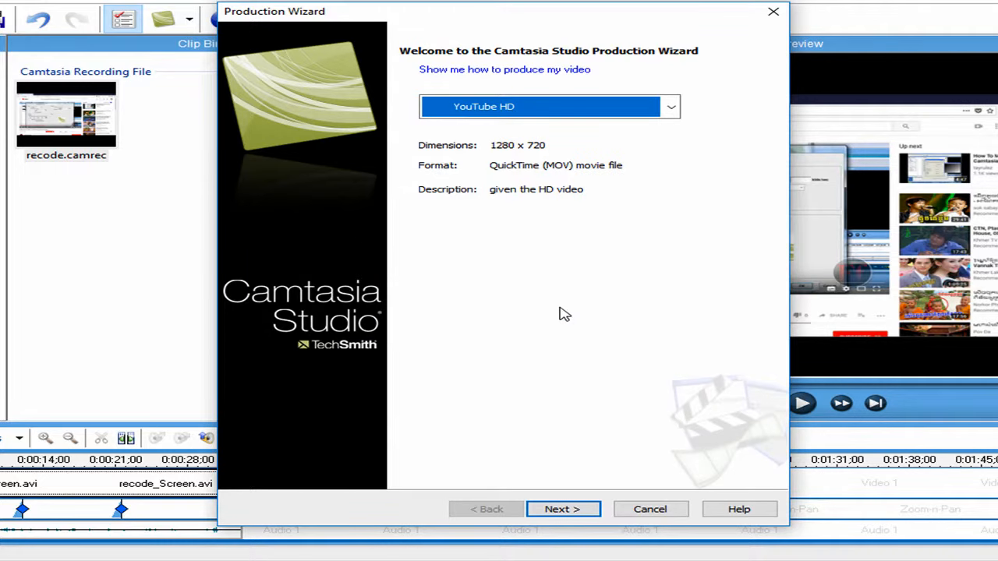
Name the production youtube hd test and finish the wizard to start rendering the video
{"action": "left_click", "coordinate": [554, 510]}
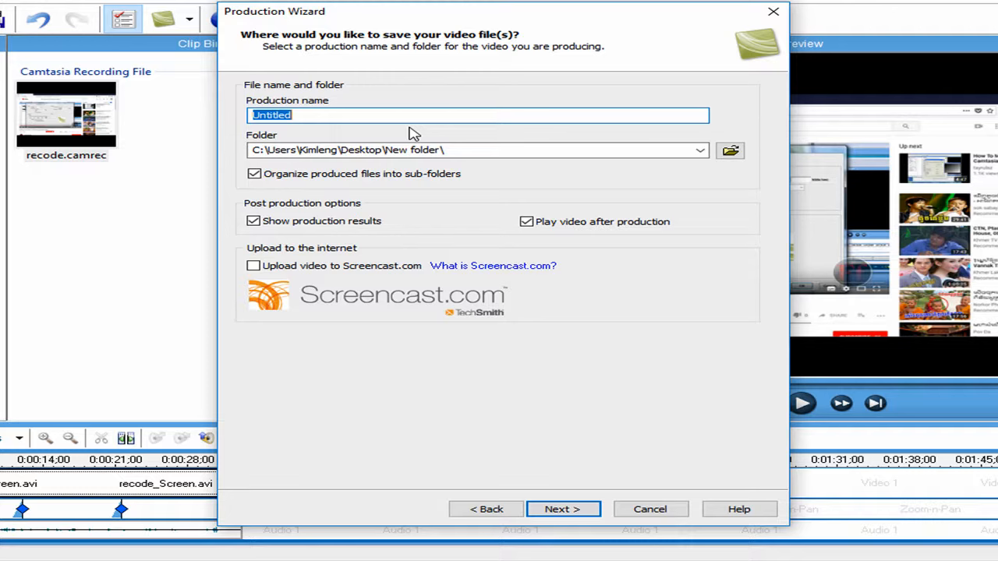
{"action": "type", "text": "youtube hd test"}
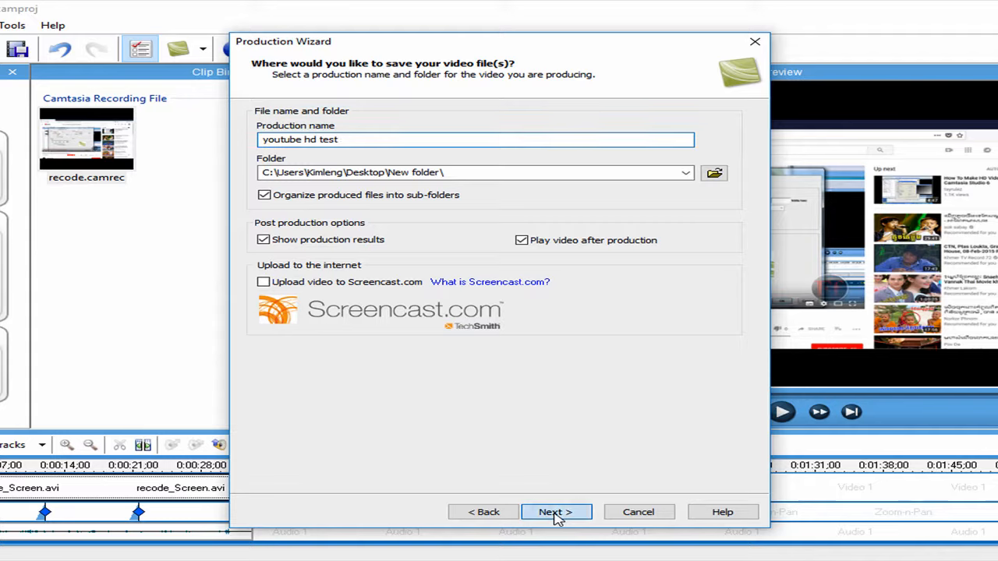
{"action": "left_click", "coordinate": [555, 512]}
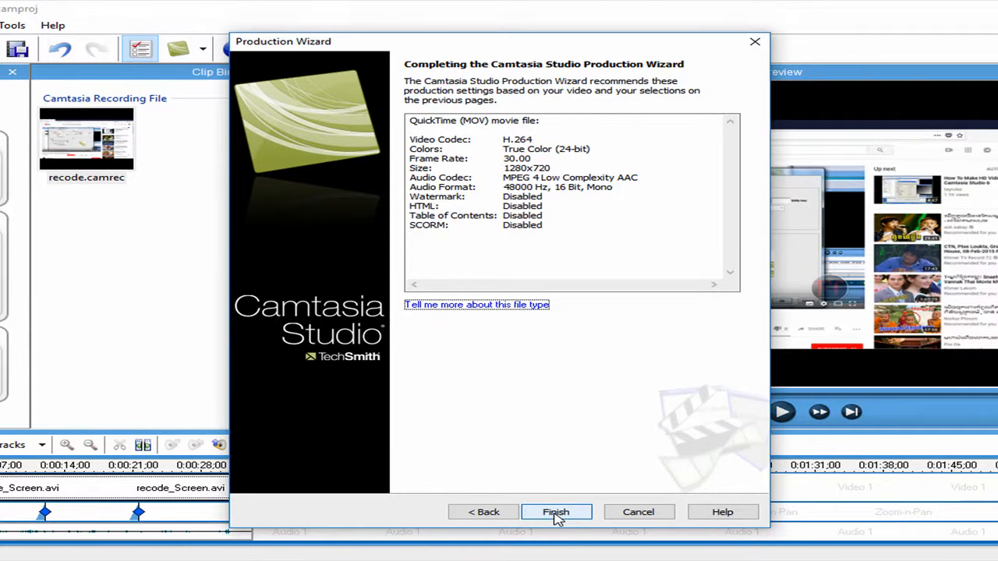
{"action": "left_click", "coordinate": [555, 514]}
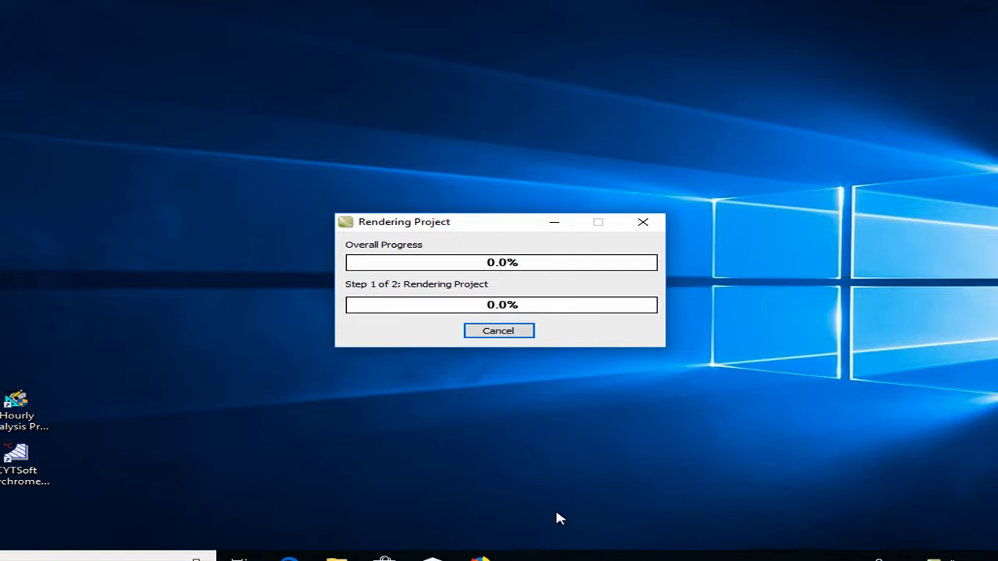